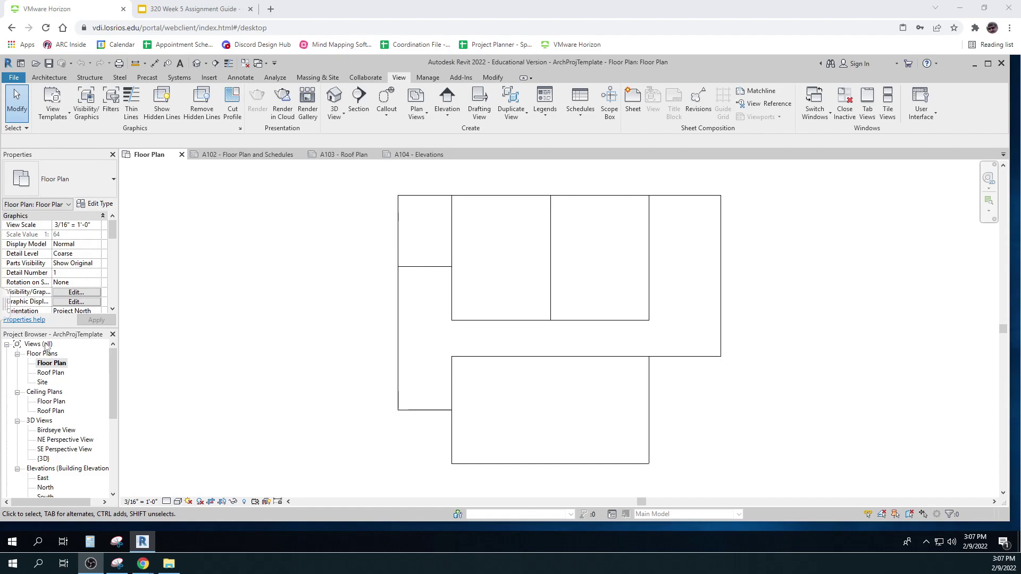
- Open the Birdseye and default {3D} views, then the South elevation
double_click(59, 431)
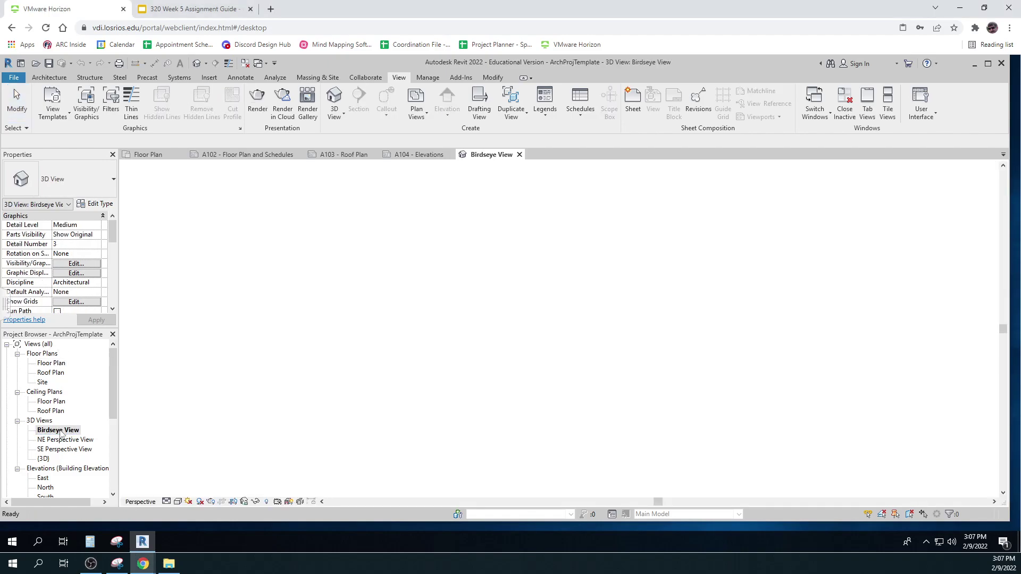
double_click(46, 459)
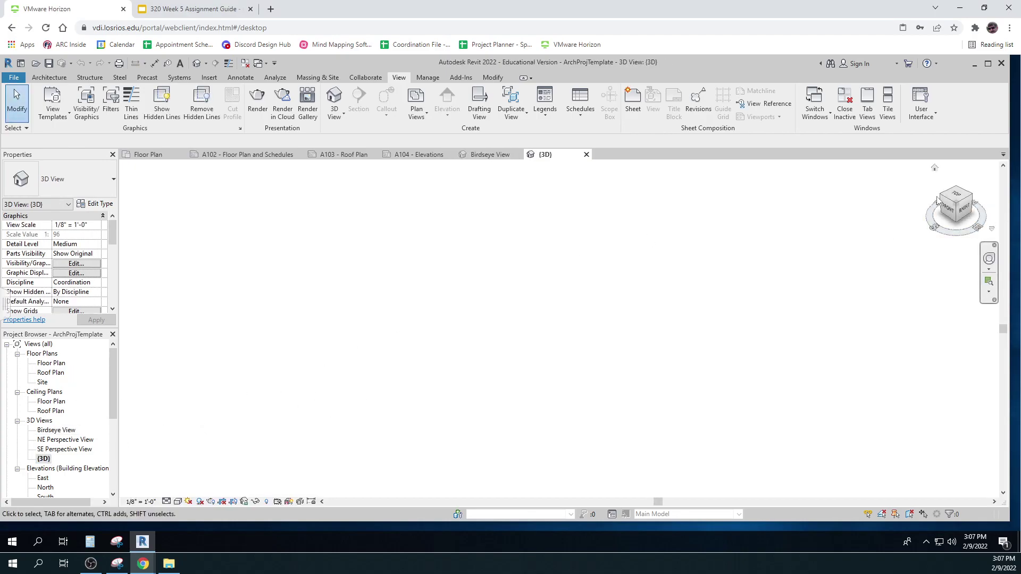
drag(112, 394, 112, 428)
click(47, 422)
double_click(49, 424)
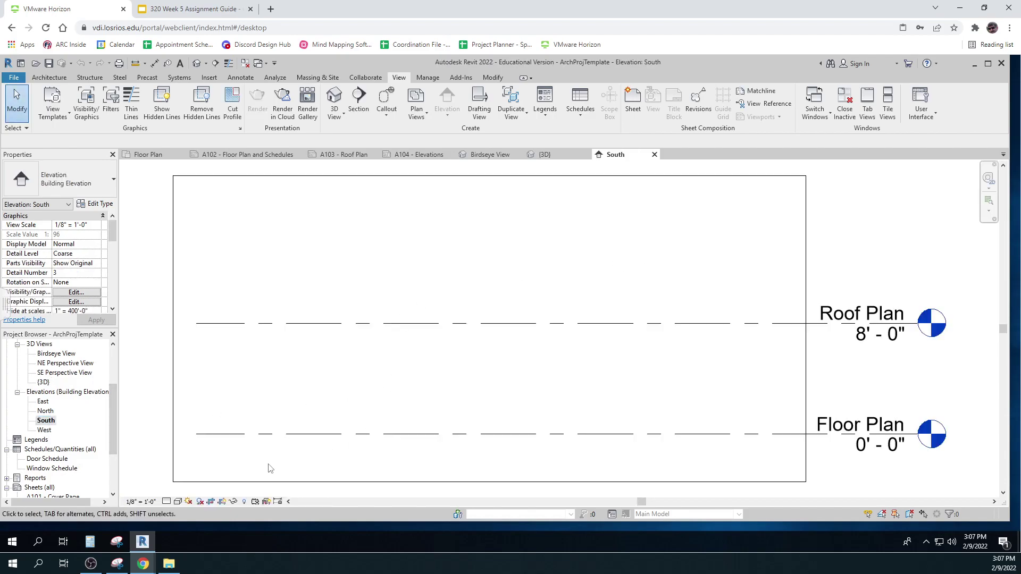
- Open the Door Schedule and return to the Floor Plan view
double_click(47, 459)
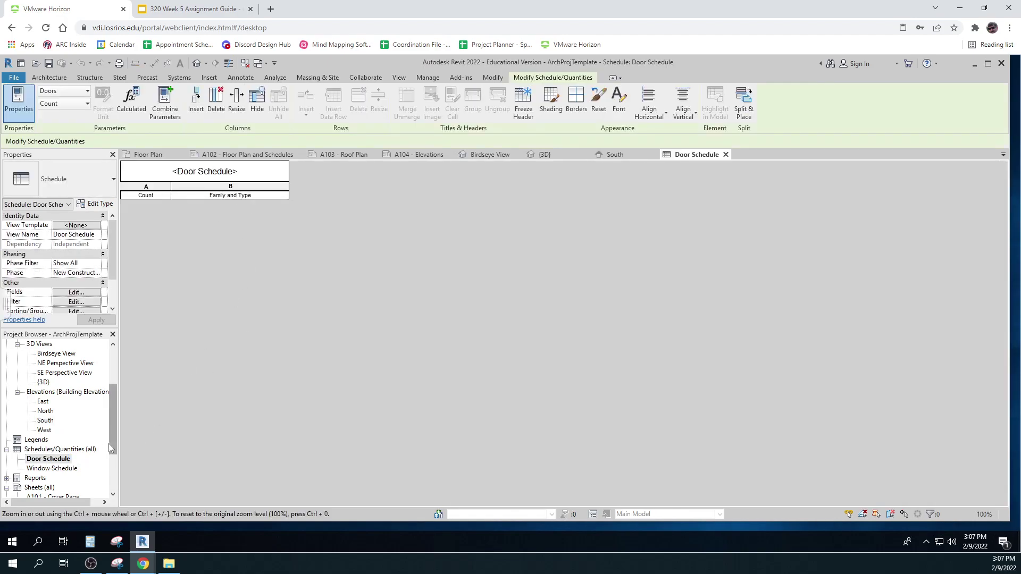
drag(110, 444, 113, 409)
double_click(49, 364)
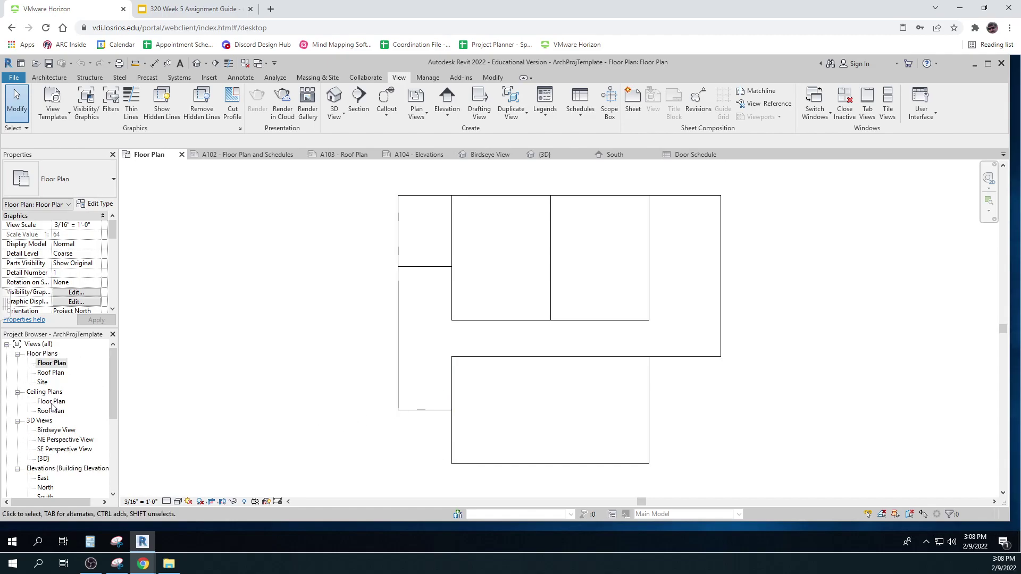
double_click(59, 405)
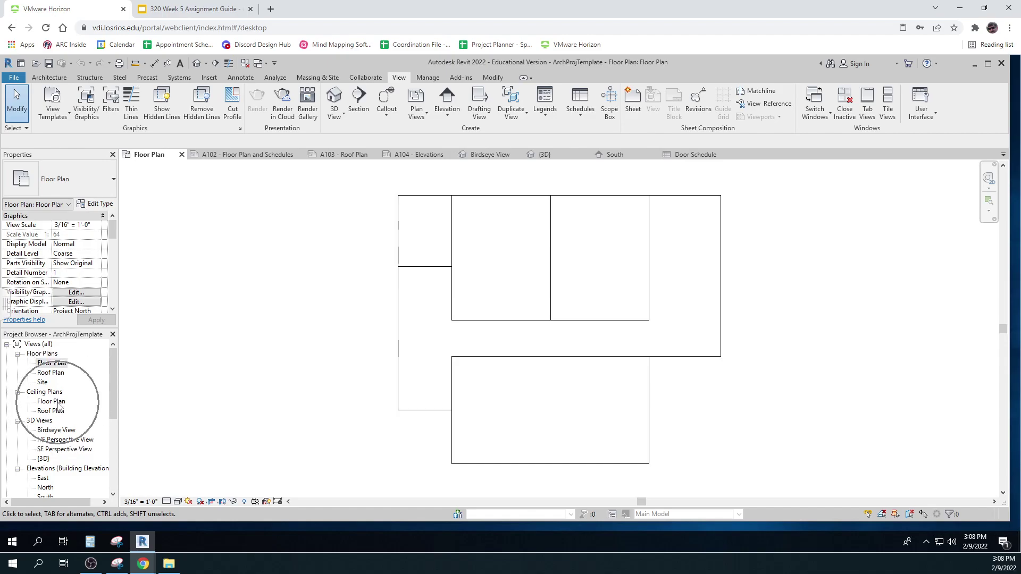
double_click(60, 406)
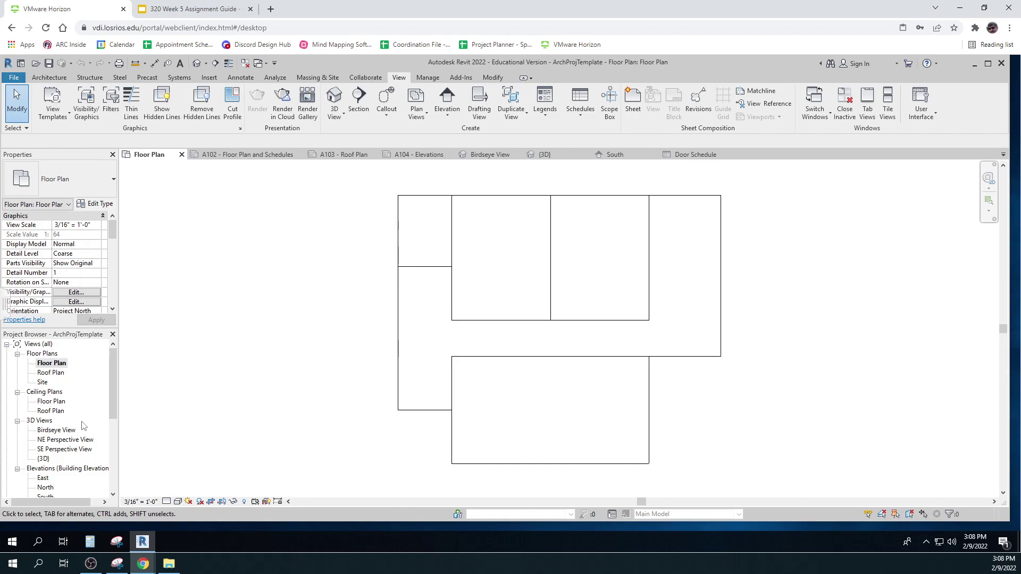
double_click(56, 440)
double_click(48, 432)
click(57, 440)
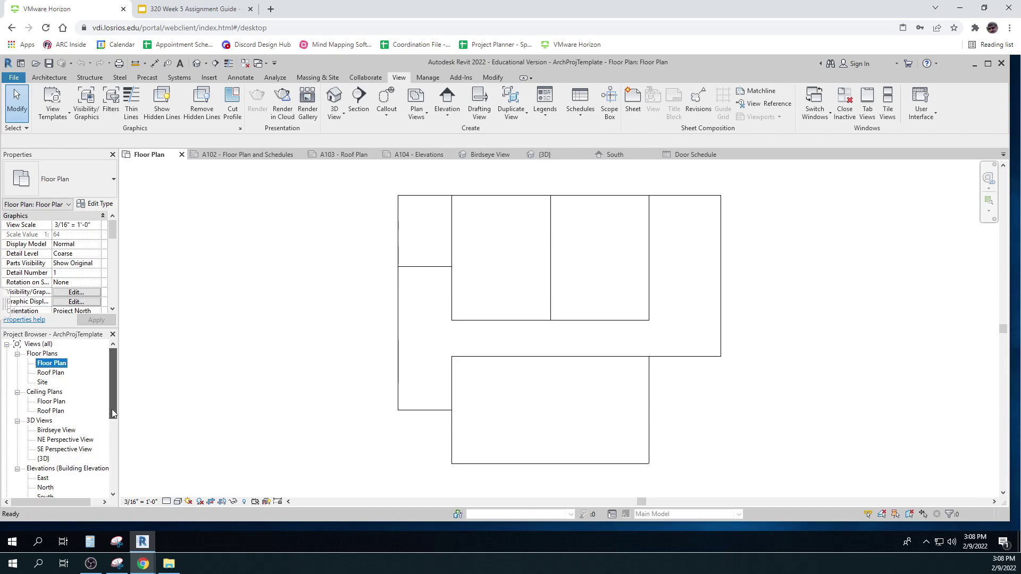
scroll(69, 414, down, 3)
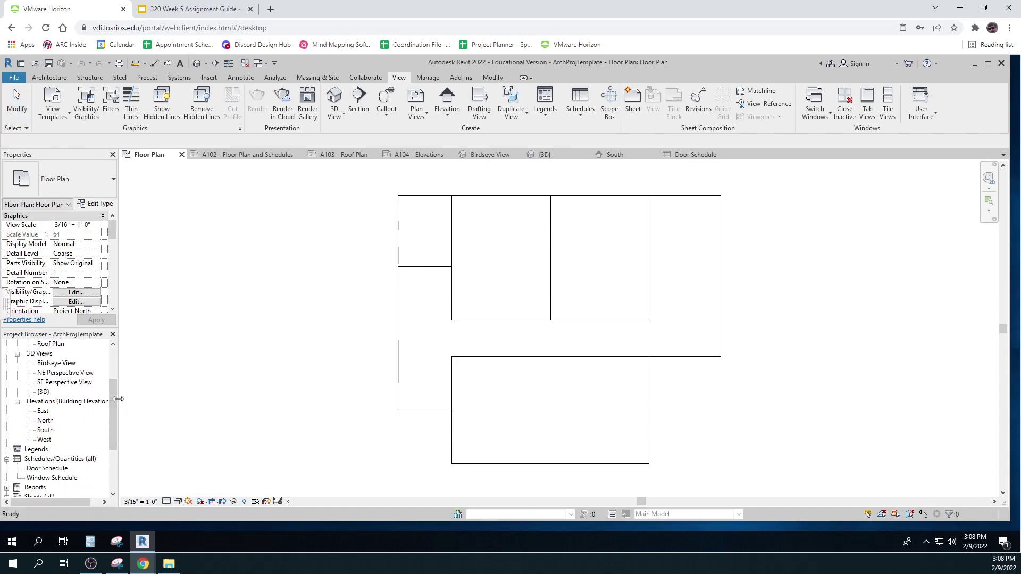
drag(113, 393, 113, 357)
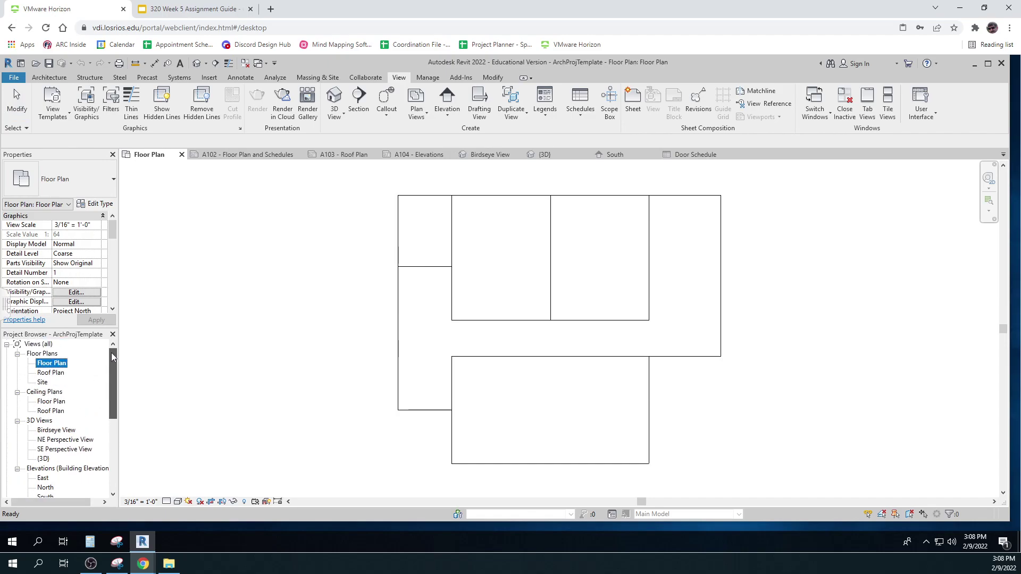
click(48, 363)
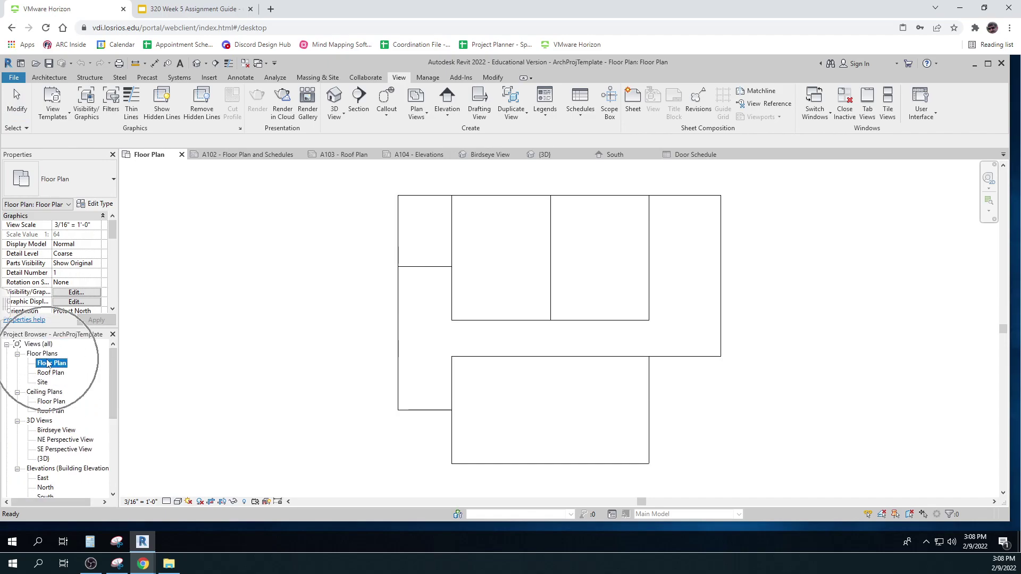
double_click(51, 408)
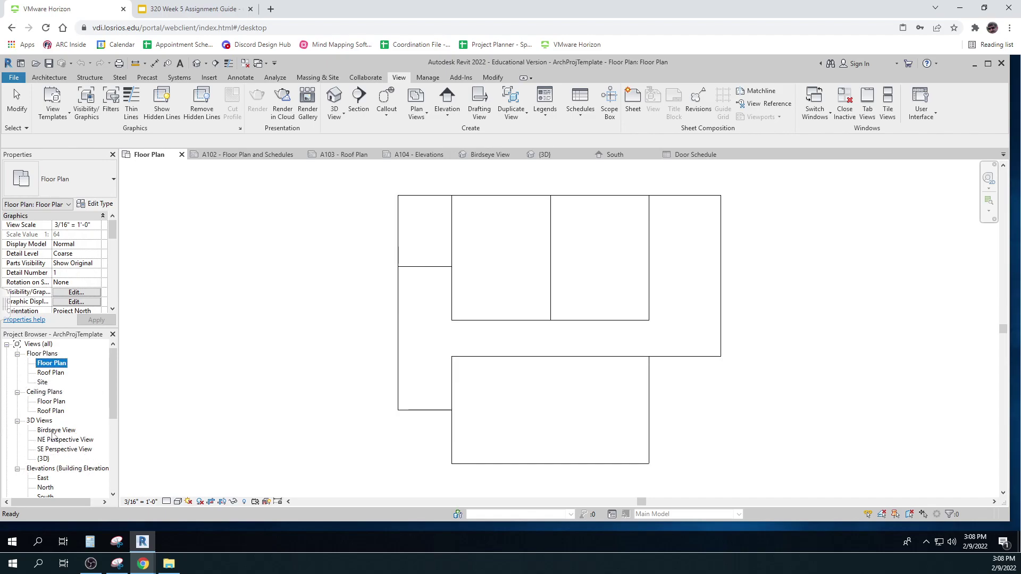
drag(114, 418, 116, 456)
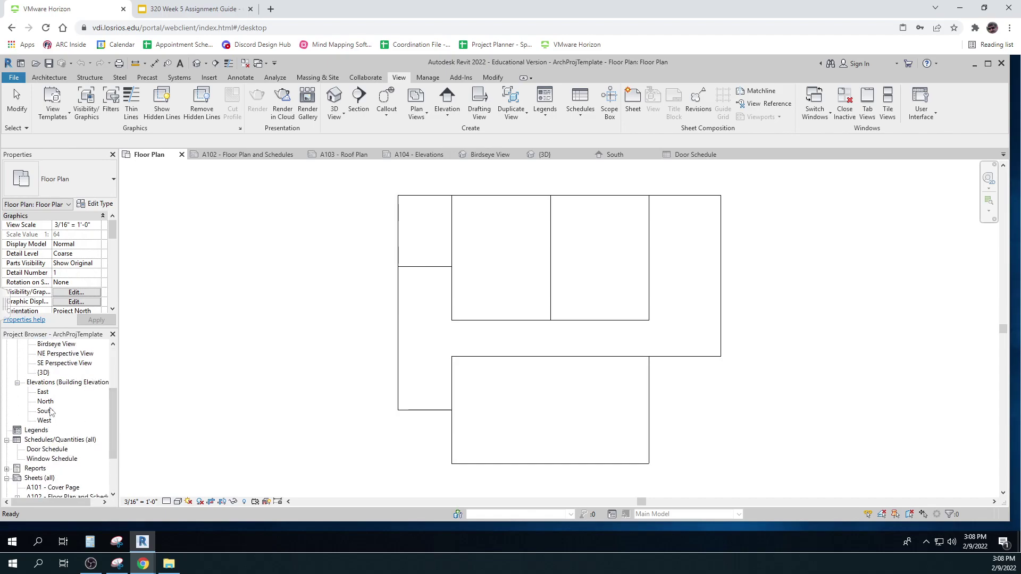
drag(114, 403, 109, 428)
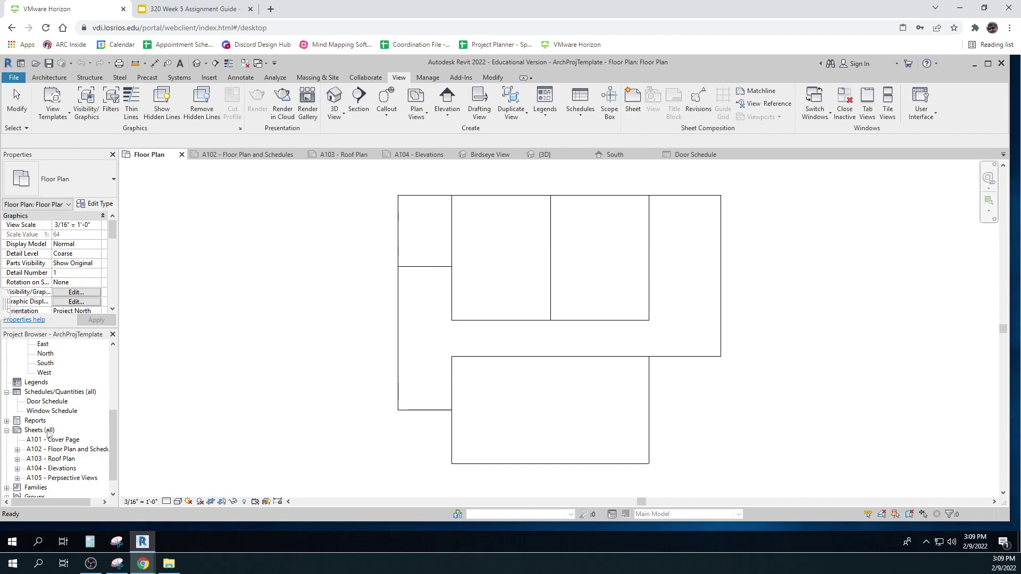
- Open sheets A101 Cover Page, A102 Floor Plan and Schedules, A103 Roof Plan, A104 Elevations and A105 perspective views
double_click(63, 441)
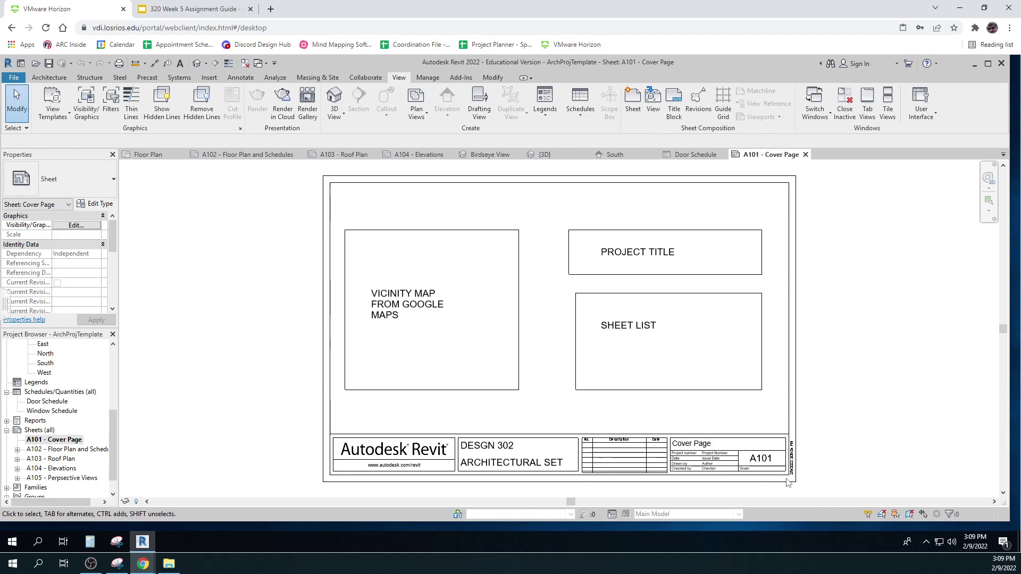
double_click(69, 449)
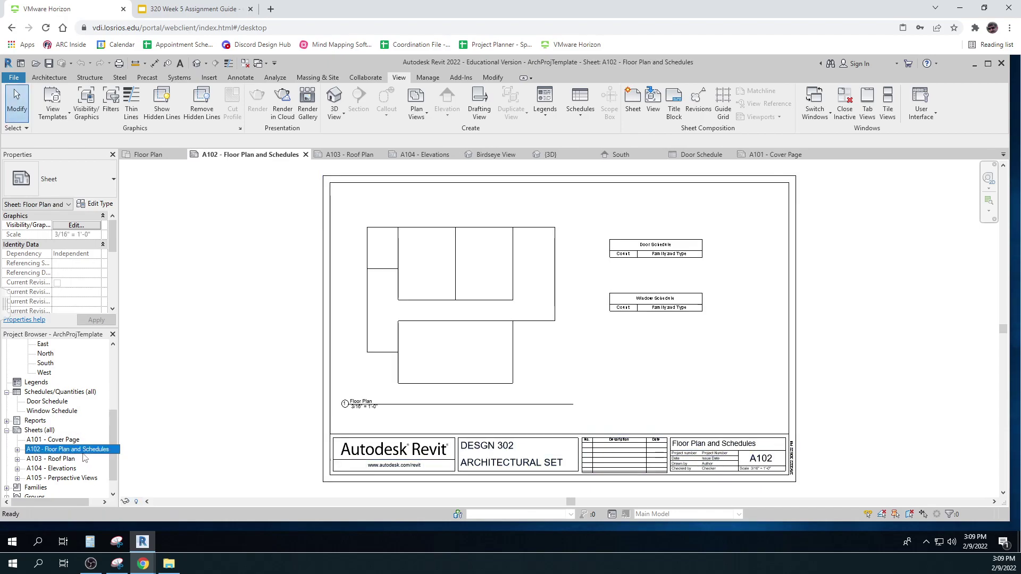
double_click(52, 459)
click(63, 469)
double_click(63, 468)
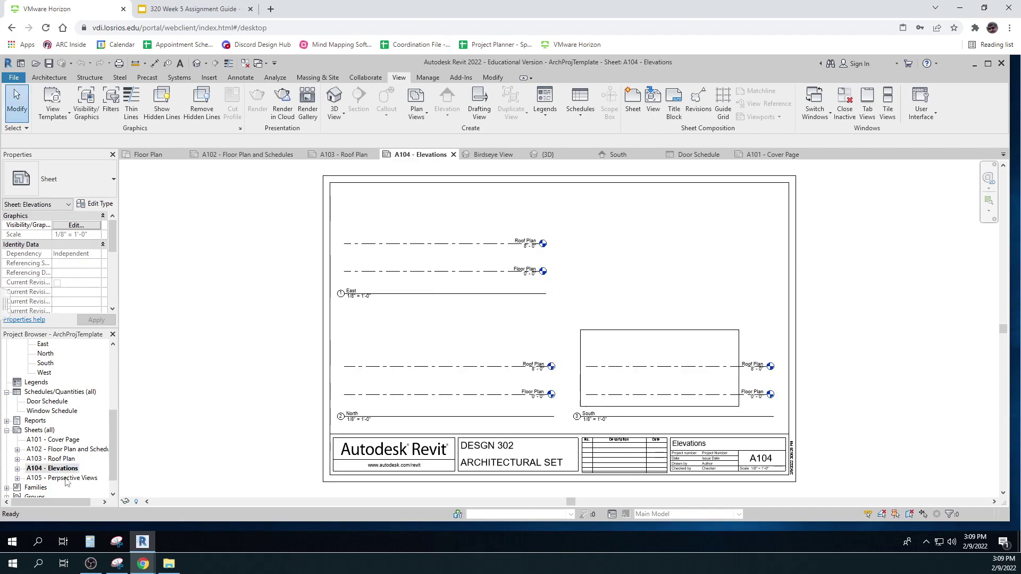
double_click(65, 478)
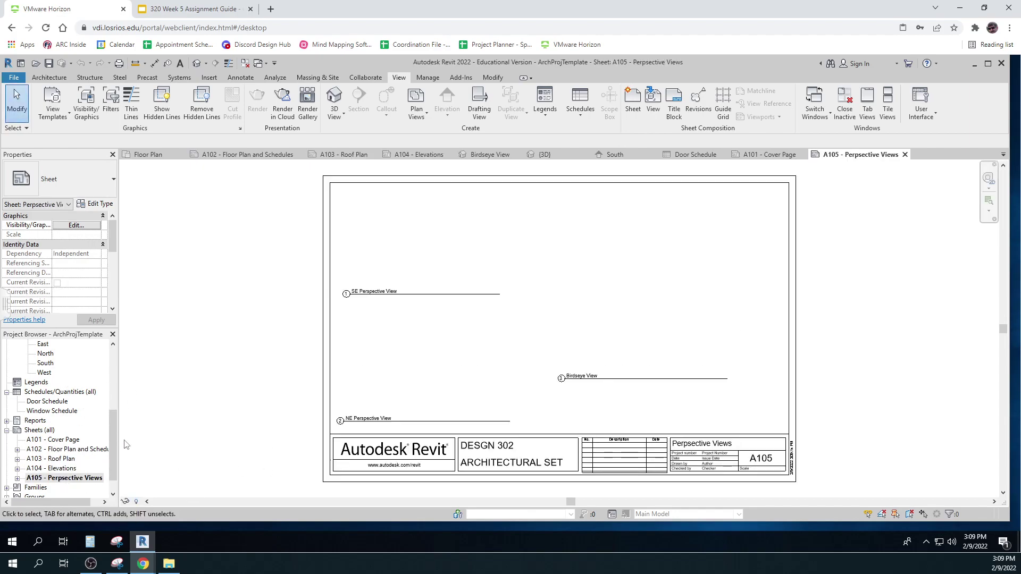
drag(118, 458, 189, 369)
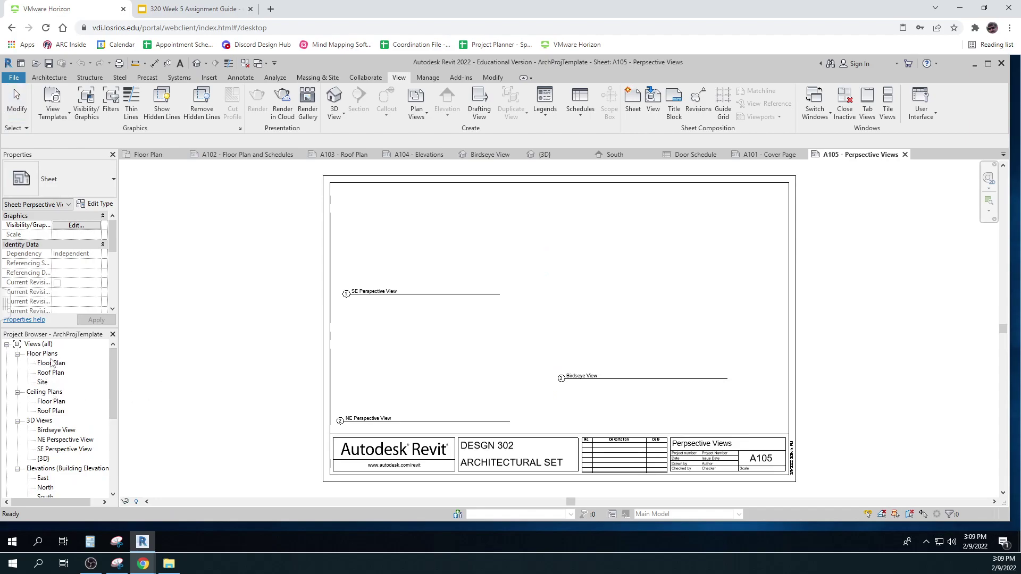
key(ctrl)
key(ctrl)
key(ctrl)
- In the Floor Plan, select the left detail line and keep its Line Style as Thin Lines
double_click(53, 365)
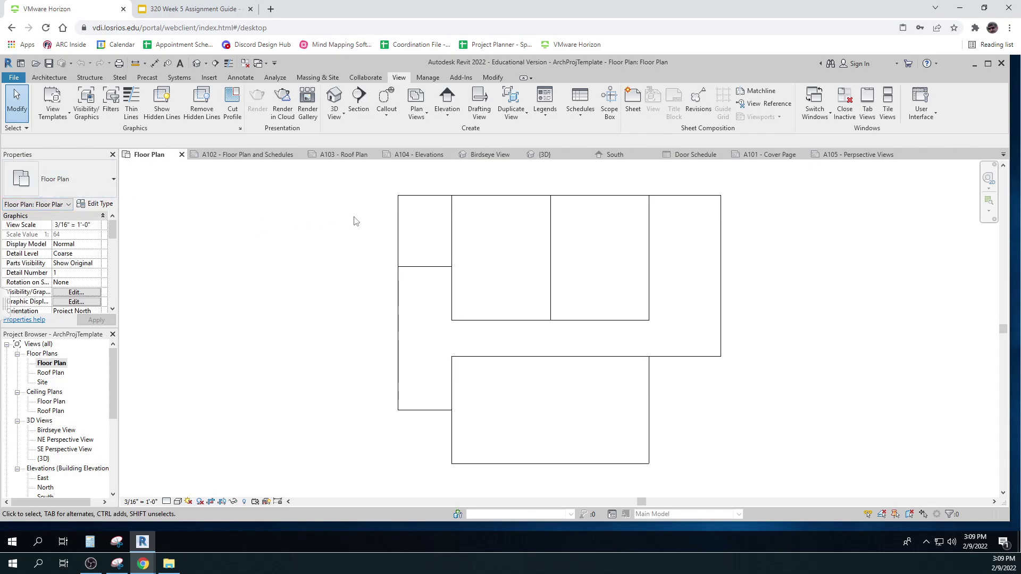
click(400, 228)
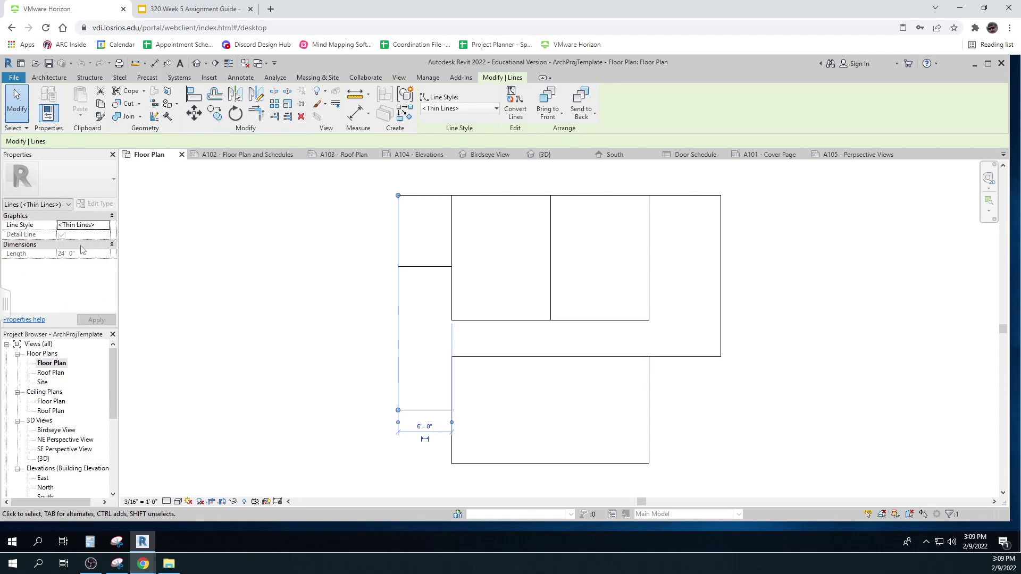
click(61, 237)
click(96, 226)
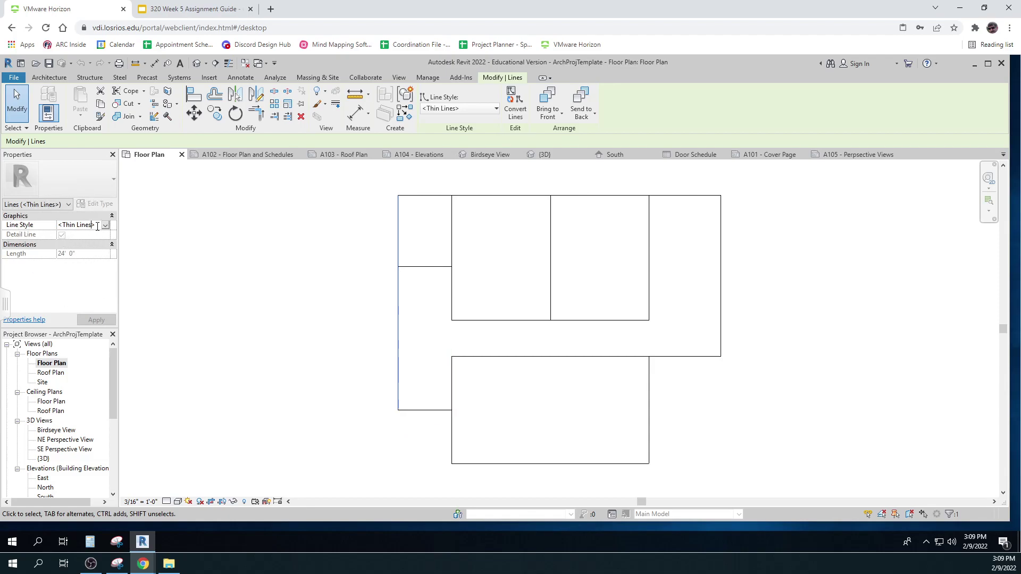
click(106, 226)
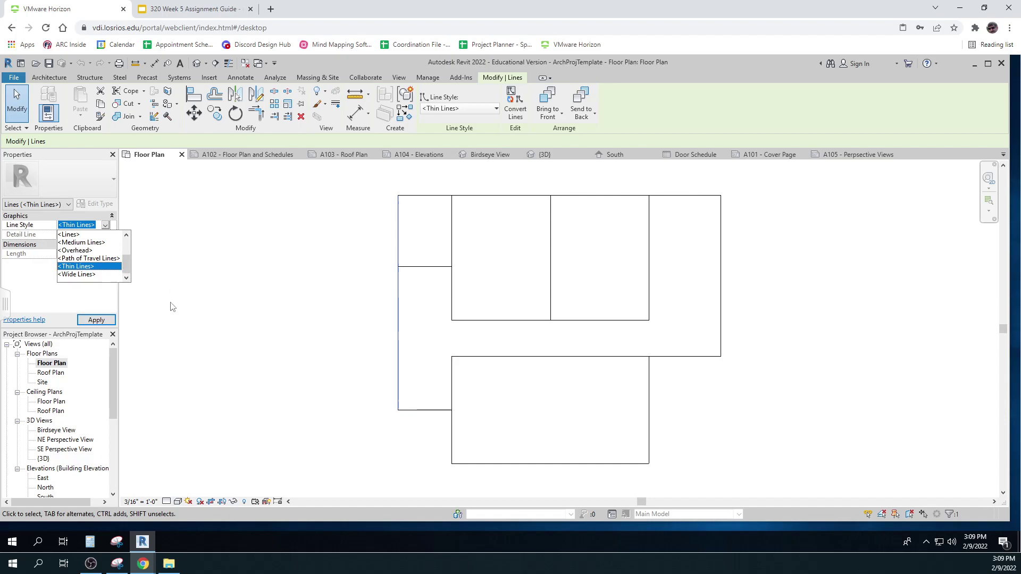
click(201, 318)
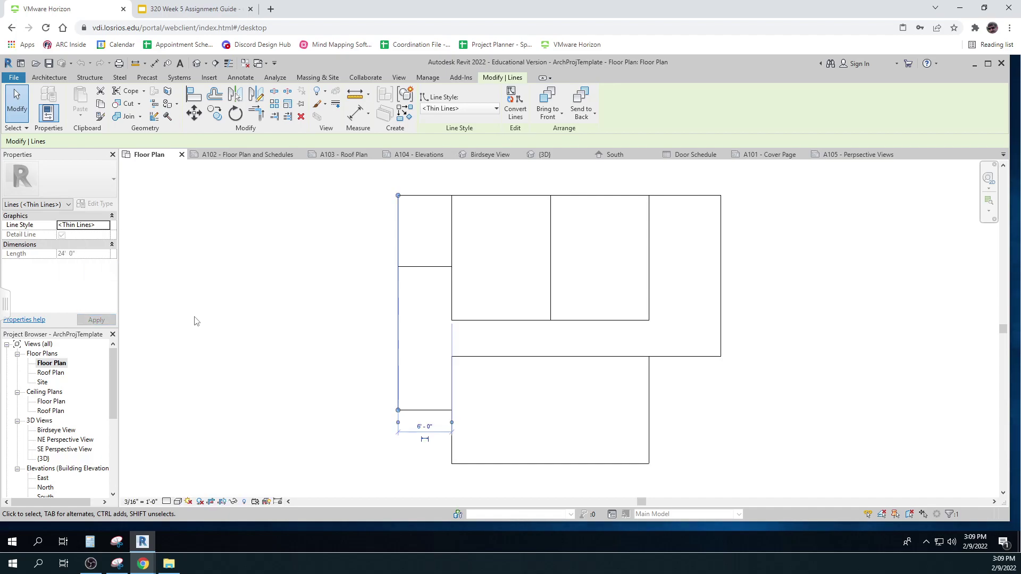
click(279, 307)
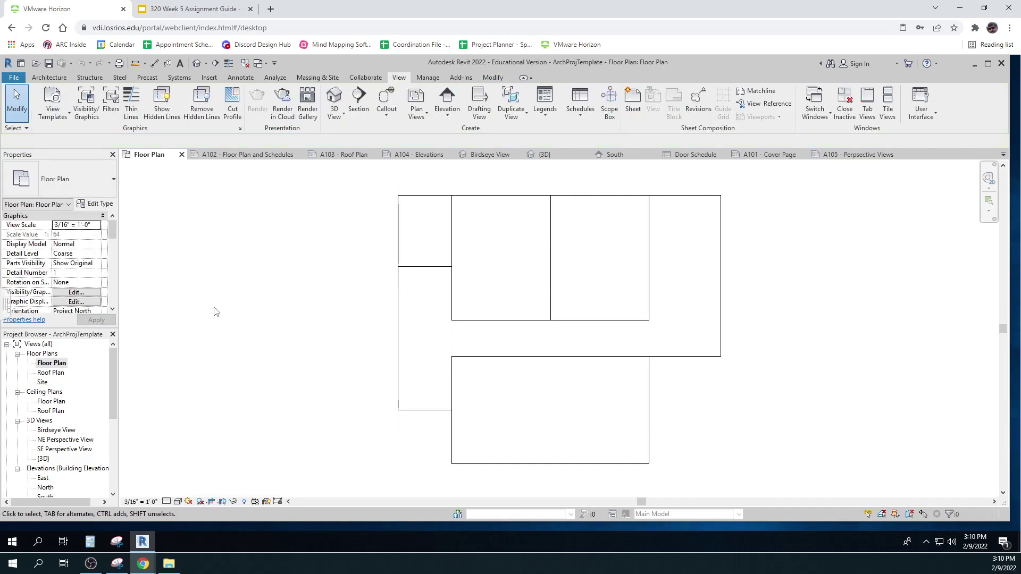
click(253, 255)
click(78, 293)
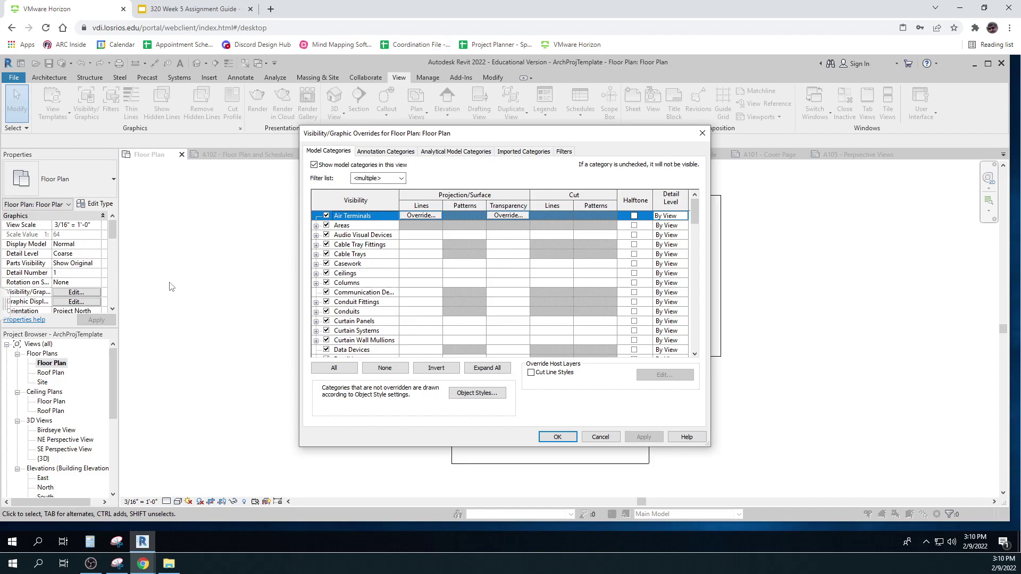
click(642, 456)
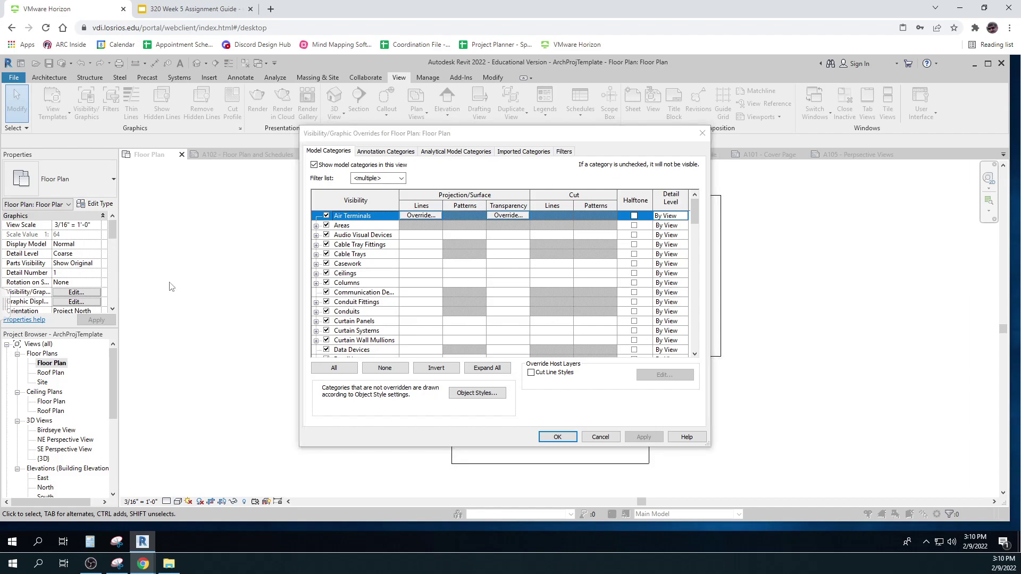
click(604, 438)
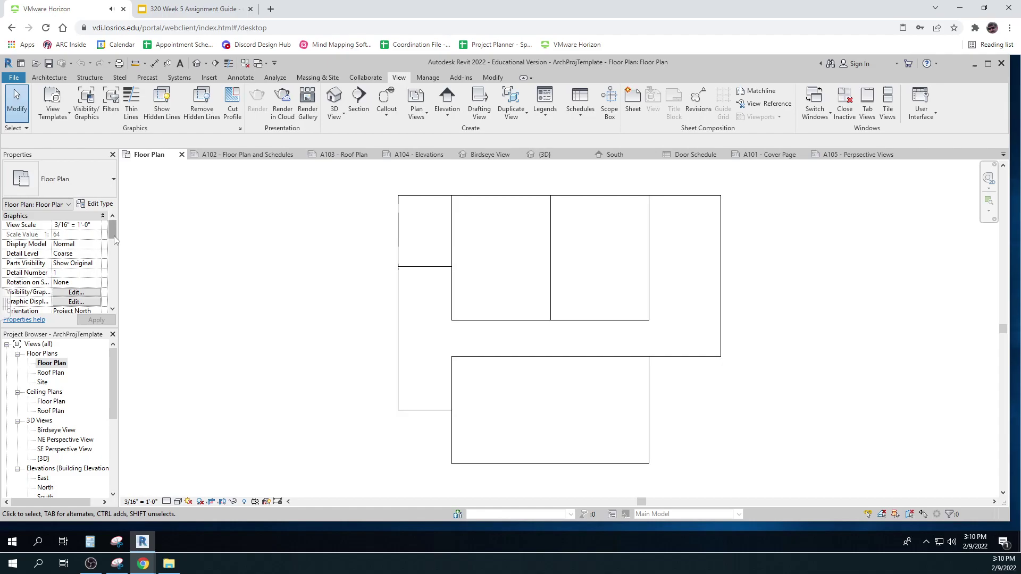
- Review the Floor Plan's Phasing options and keep the Phase at New Construction
drag(114, 235, 118, 307)
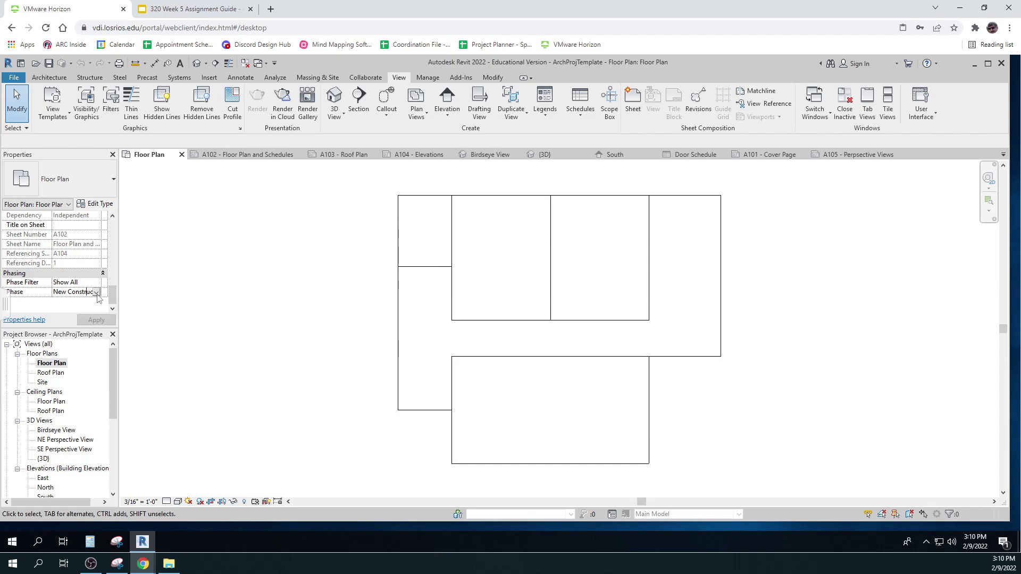
click(96, 294)
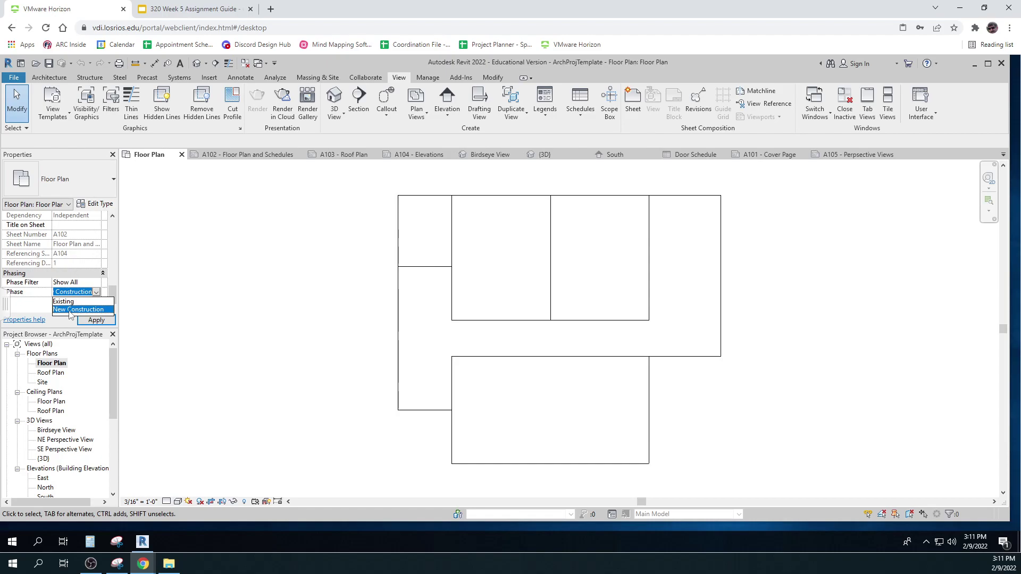
click(244, 345)
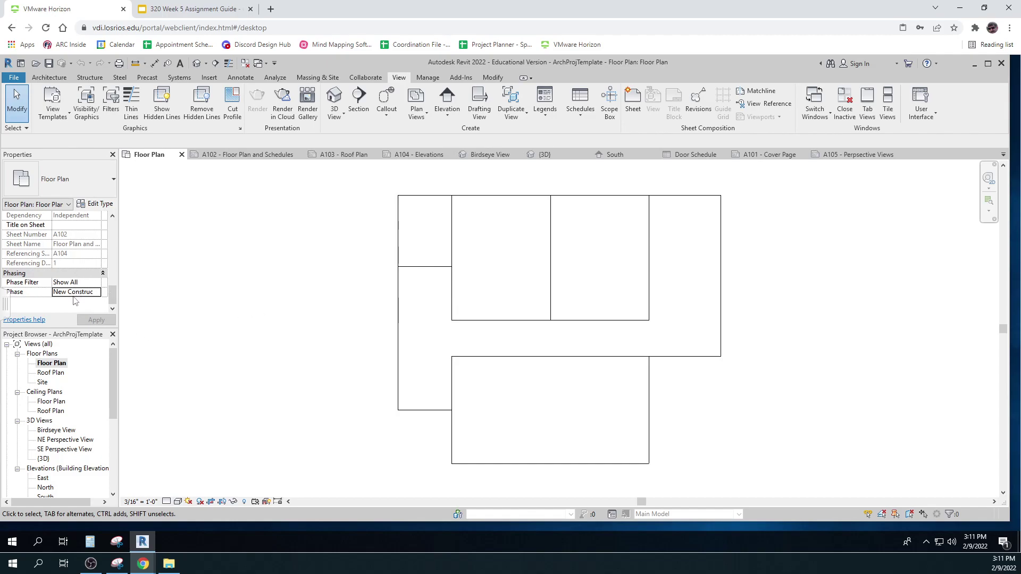
drag(114, 299, 131, 257)
scroll(114, 225, up, 10)
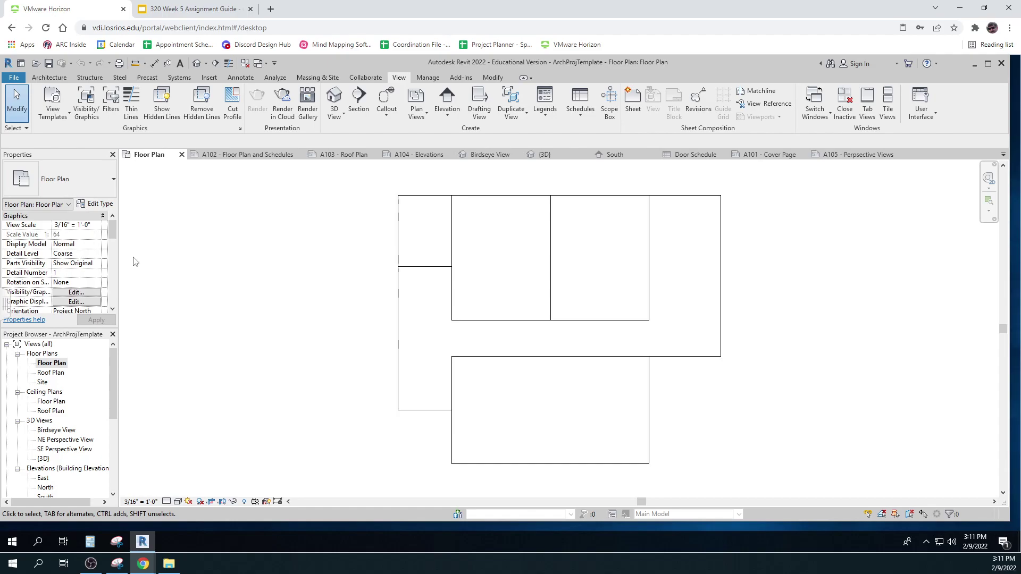
click(51, 79)
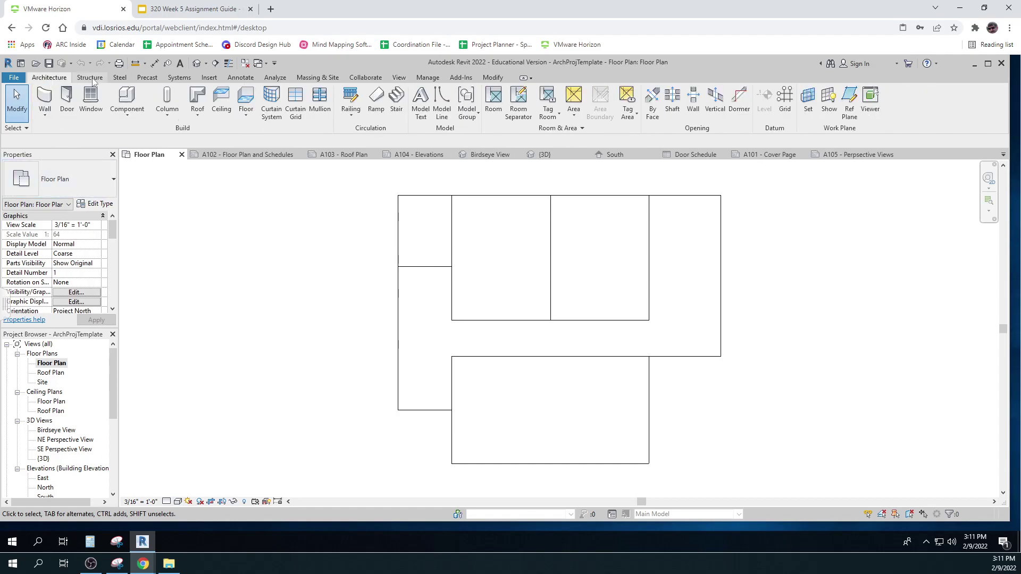
click(91, 79)
click(119, 78)
click(145, 78)
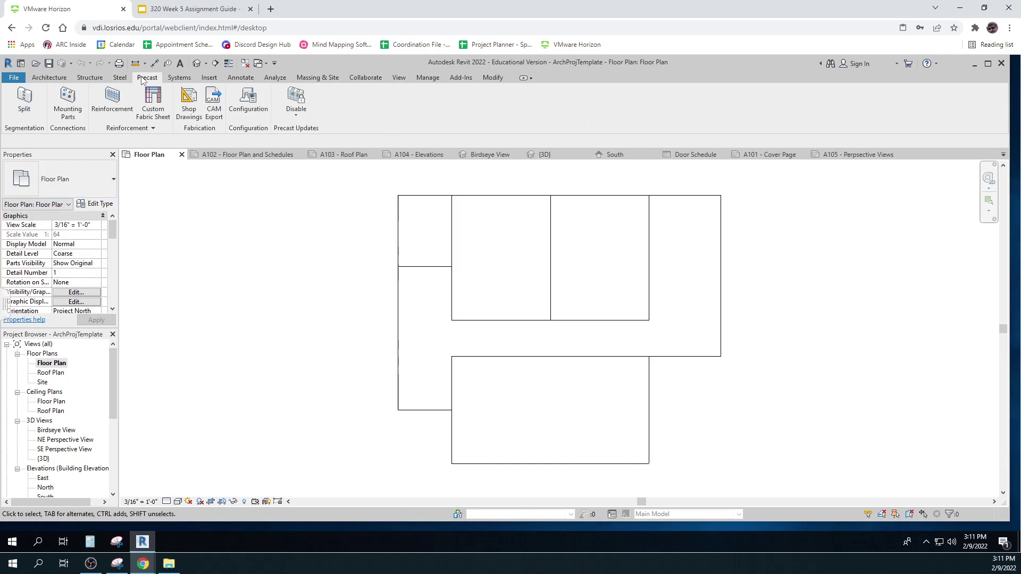
click(195, 78)
click(213, 79)
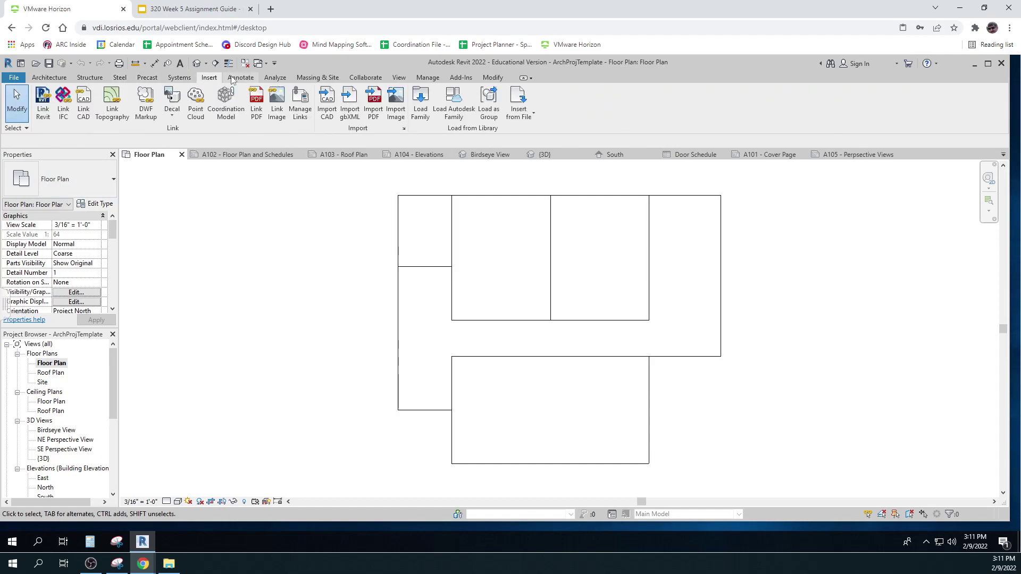
click(234, 78)
click(274, 78)
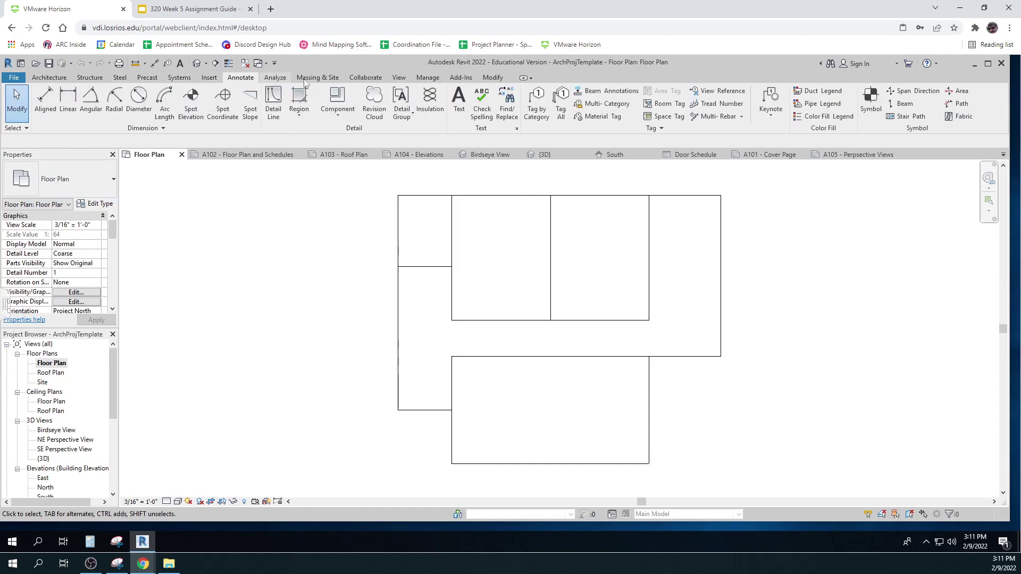
click(309, 78)
click(365, 78)
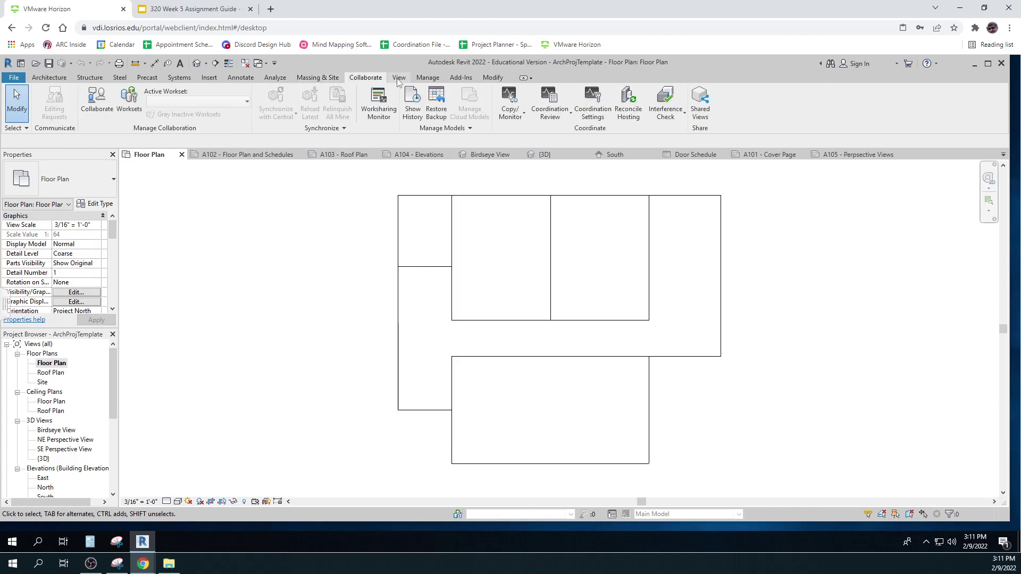
click(398, 78)
click(428, 78)
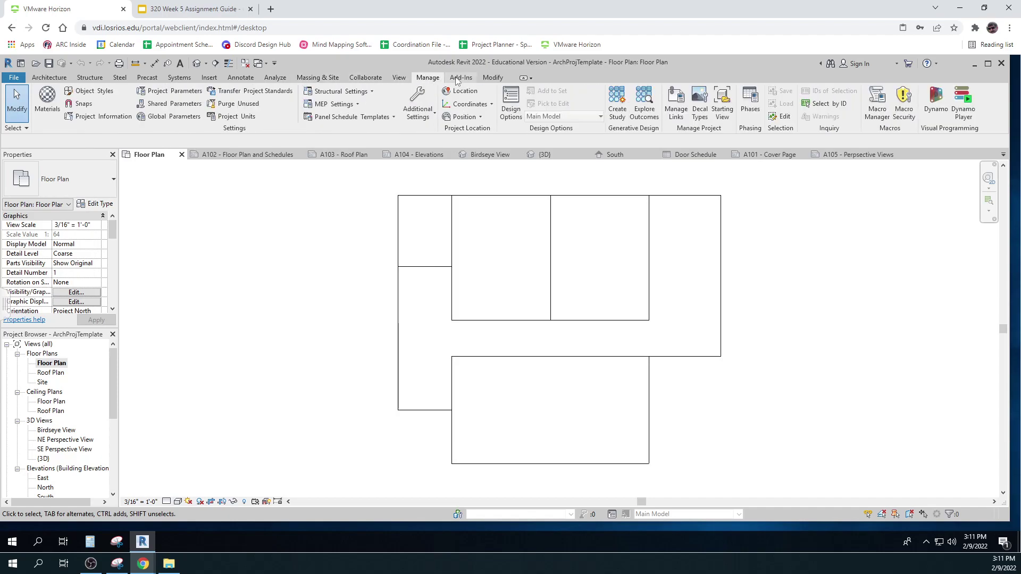
click(461, 78)
click(488, 78)
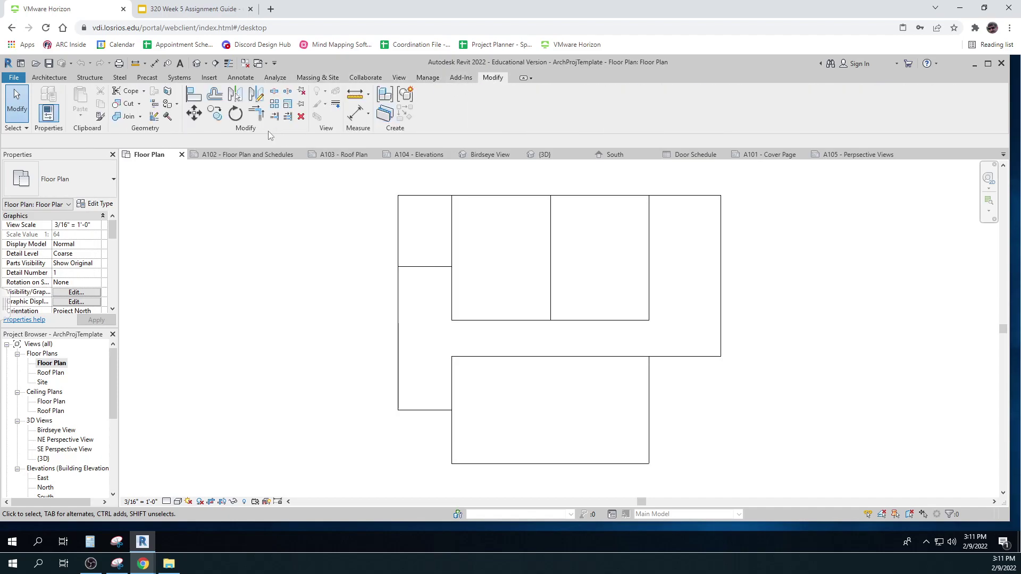
click(49, 78)
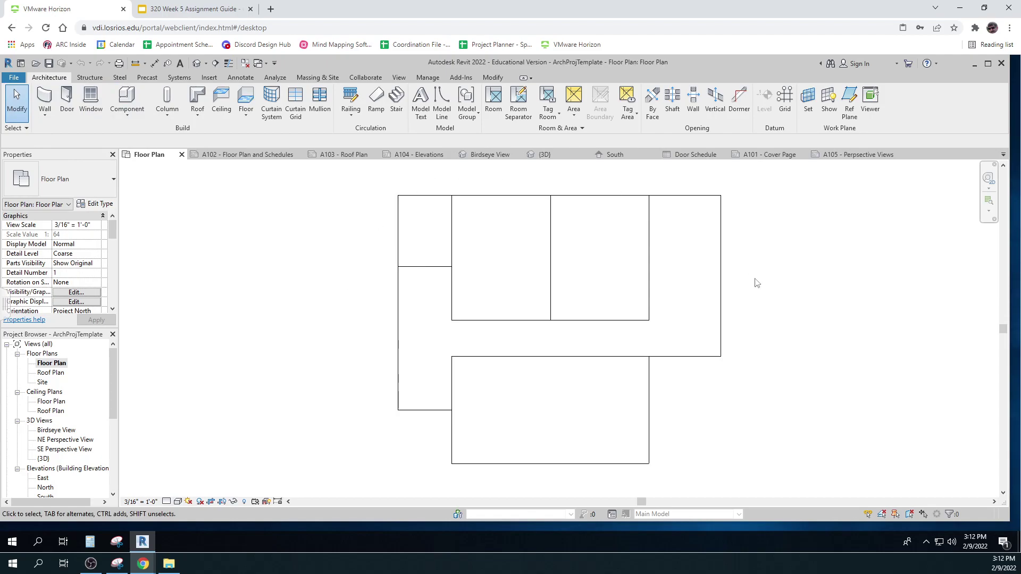
click(510, 269)
click(477, 281)
click(606, 275)
click(397, 295)
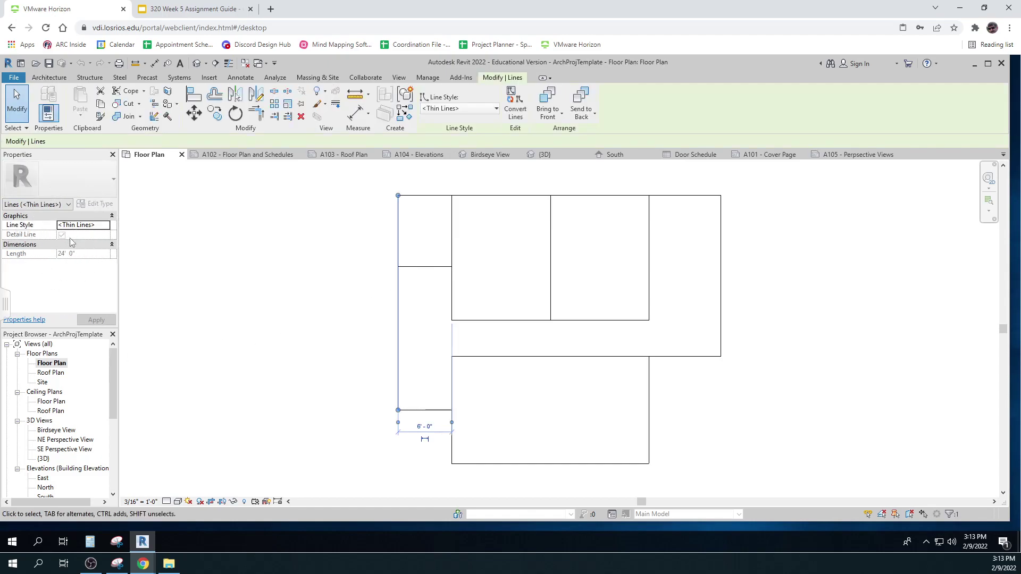
click(348, 269)
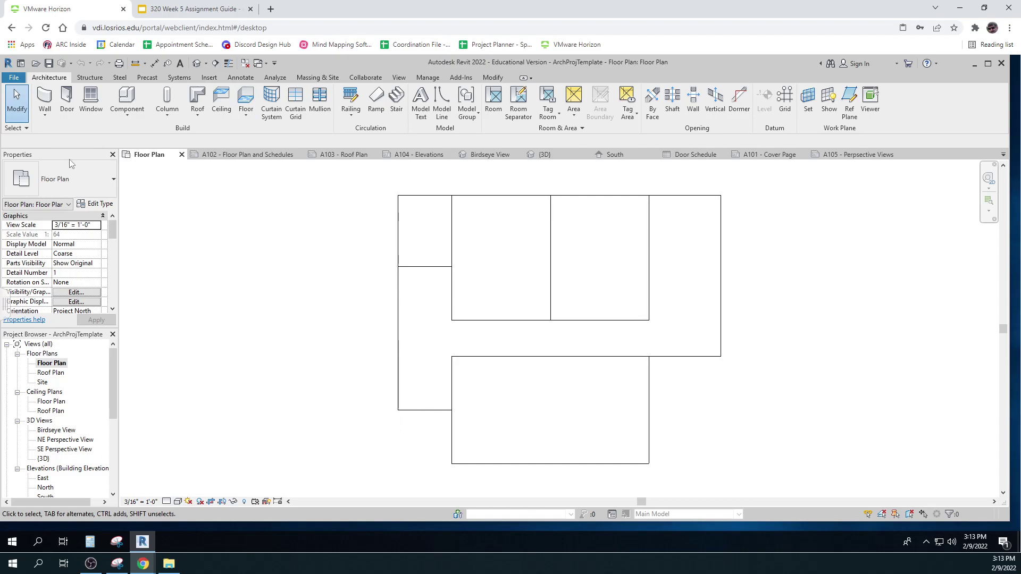
click(50, 80)
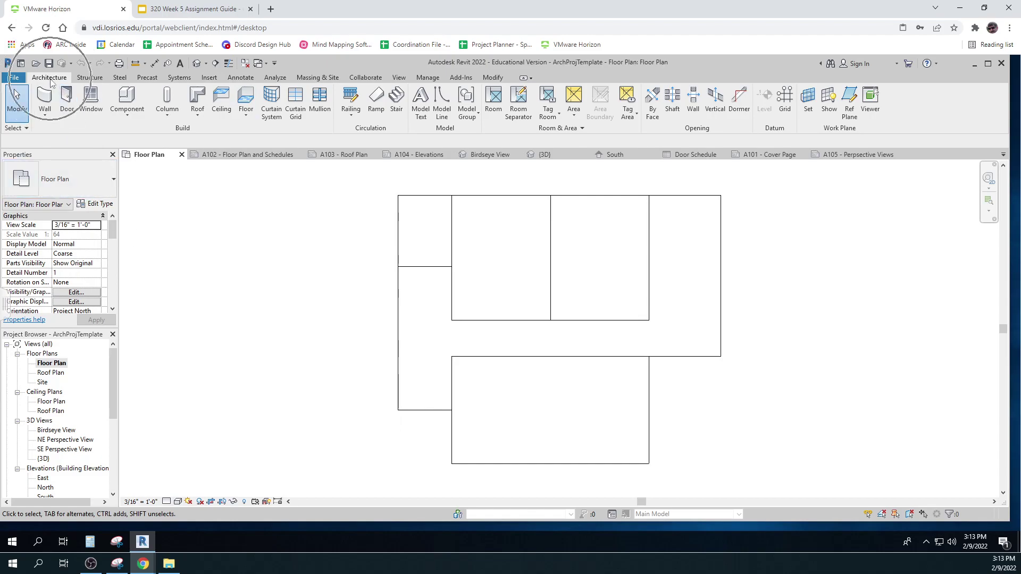
click(50, 79)
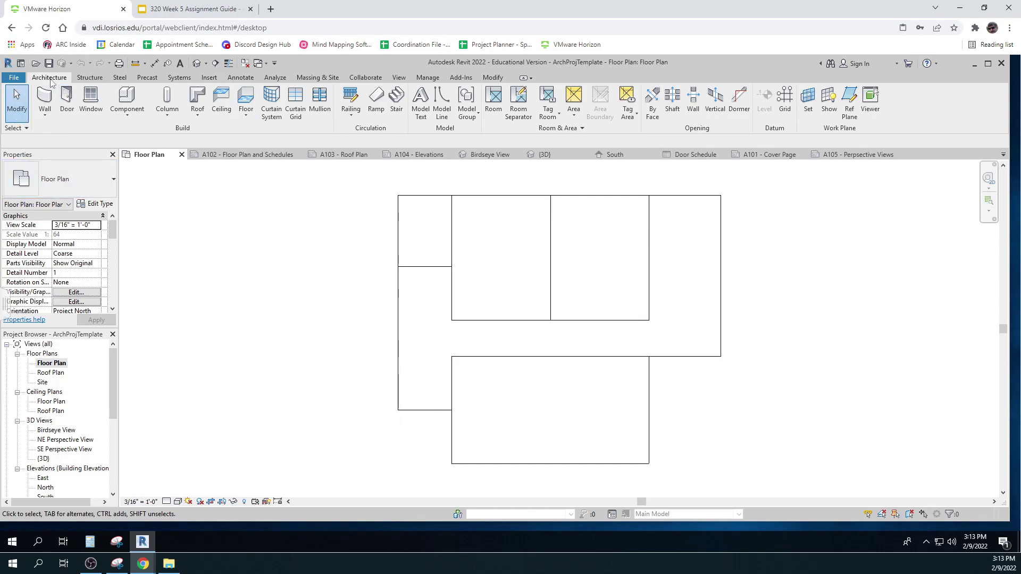